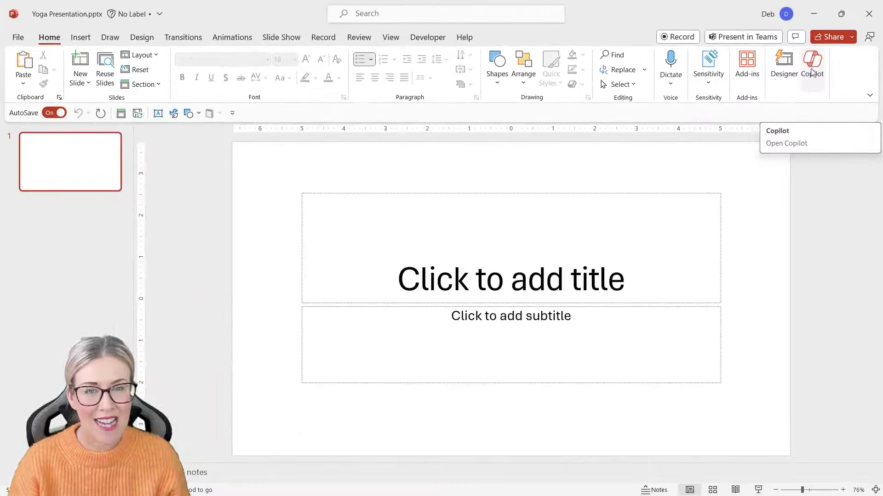
Open the Copilot pane and browse its Prompts menu, Create examples and voice dictation
{"action": "left_click", "coordinate": [754, 140]}
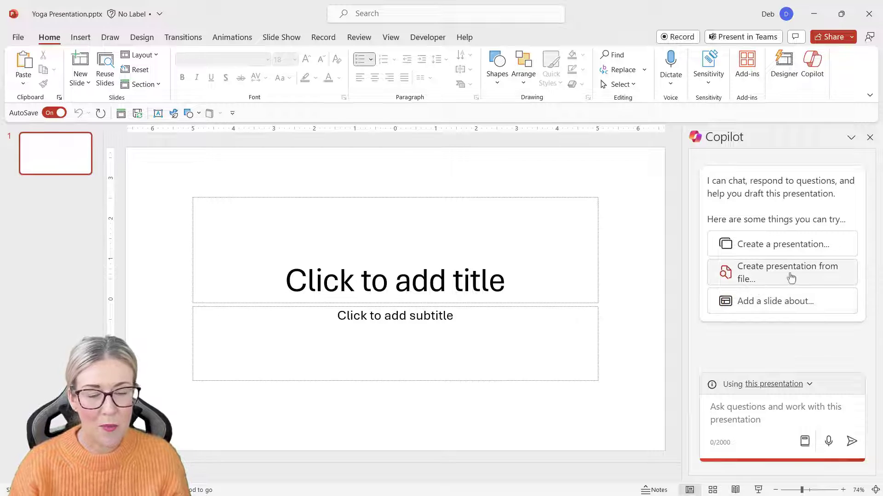
{"action": "left_click", "coordinate": [804, 442]}
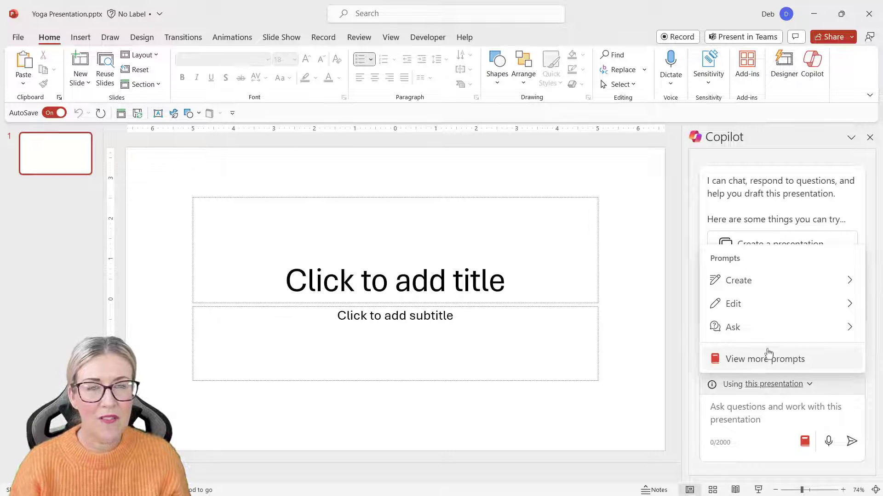
{"action": "left_click", "coordinate": [757, 286]}
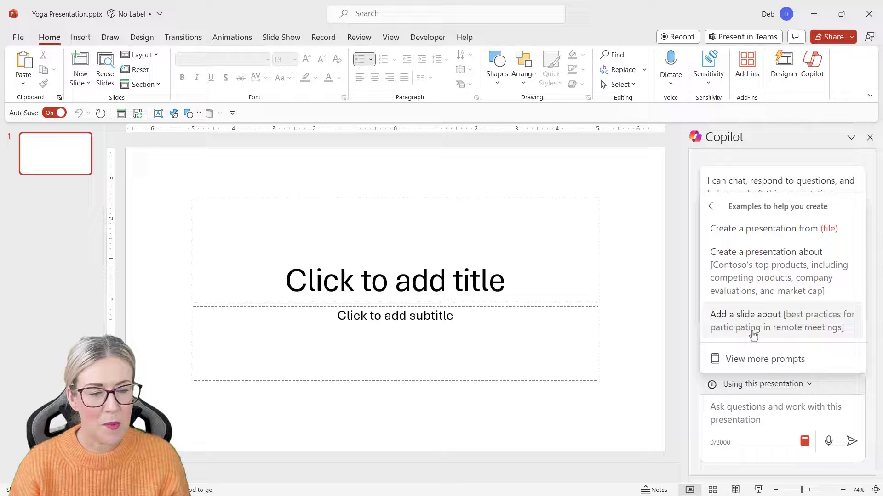
{"action": "left_click", "coordinate": [829, 442]}
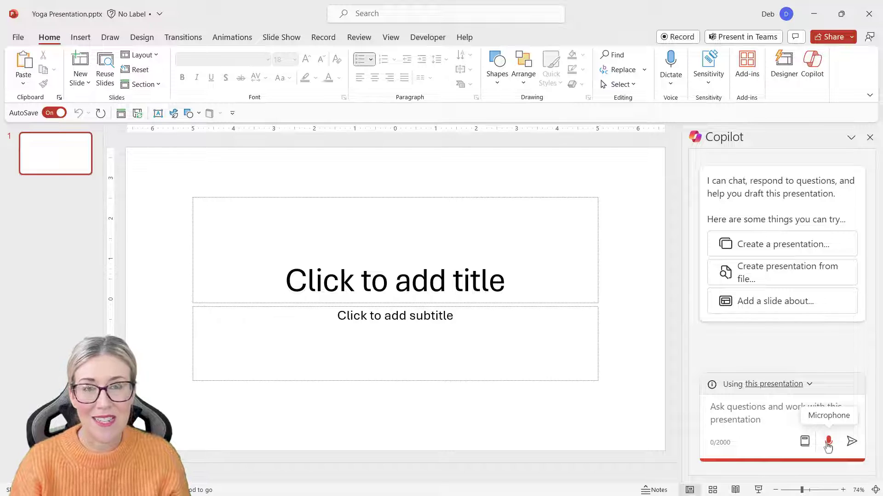
{"action": "left_click", "coordinate": [829, 443]}
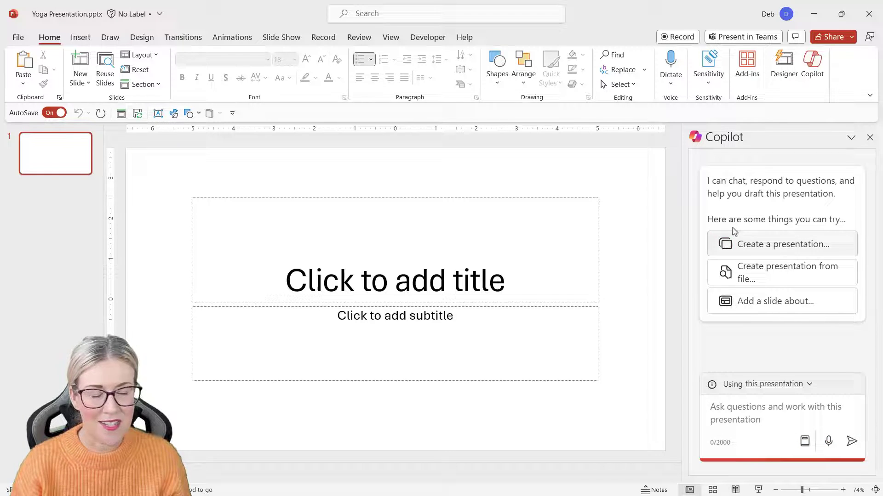
Ask Copilot for an informal, 15-slide presentation on yoga history and the most common poses
{"action": "left_click", "coordinate": [756, 247]}
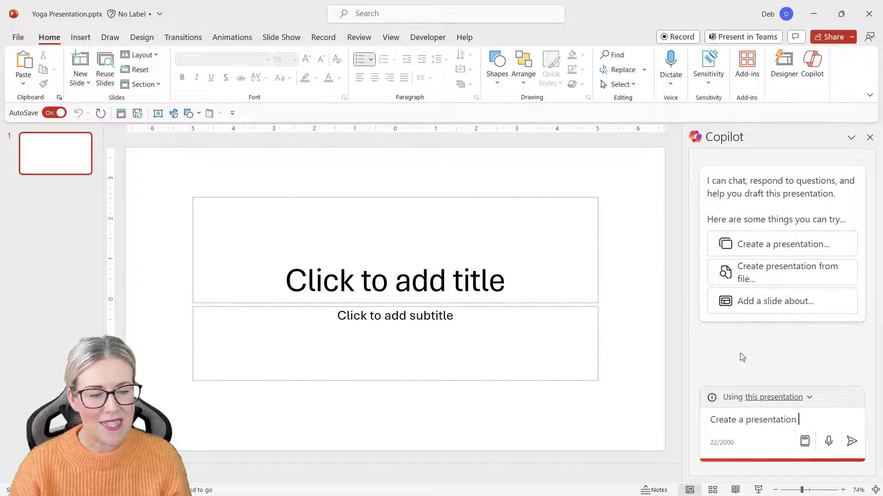
{"action": "type", "text": "about th"}
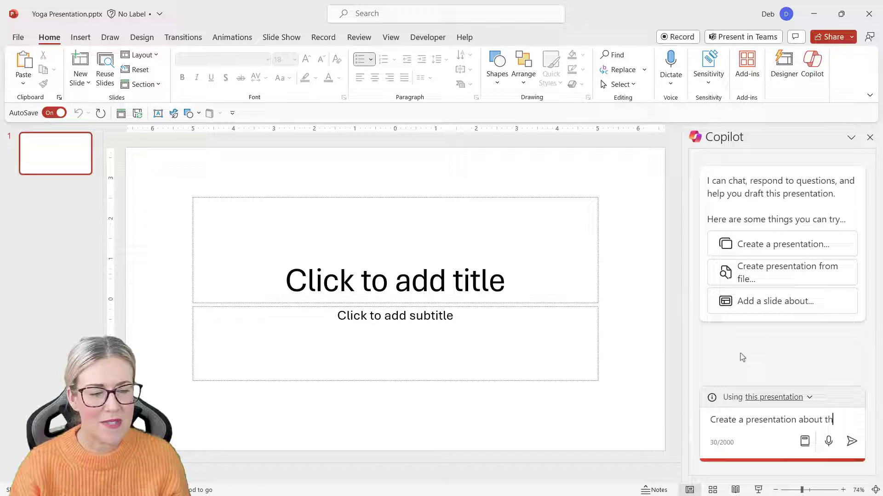
{"action": "type", "text": "e his"}
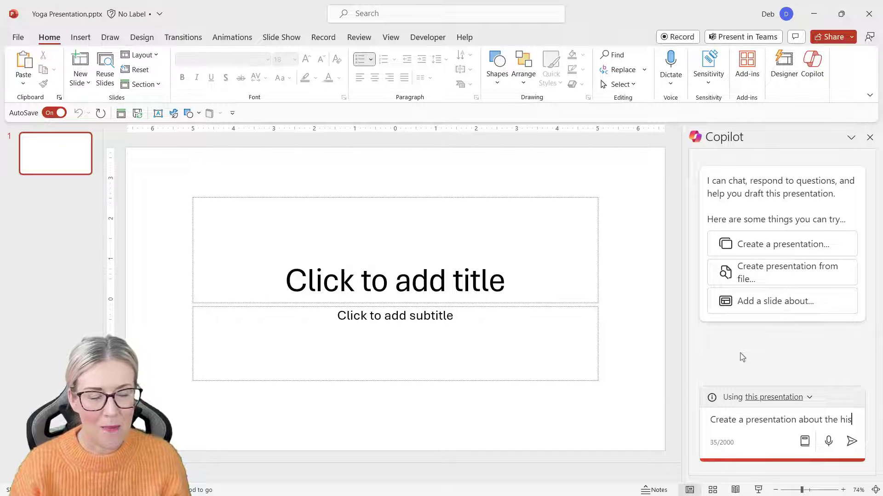
{"action": "type", "text": "tory of y"}
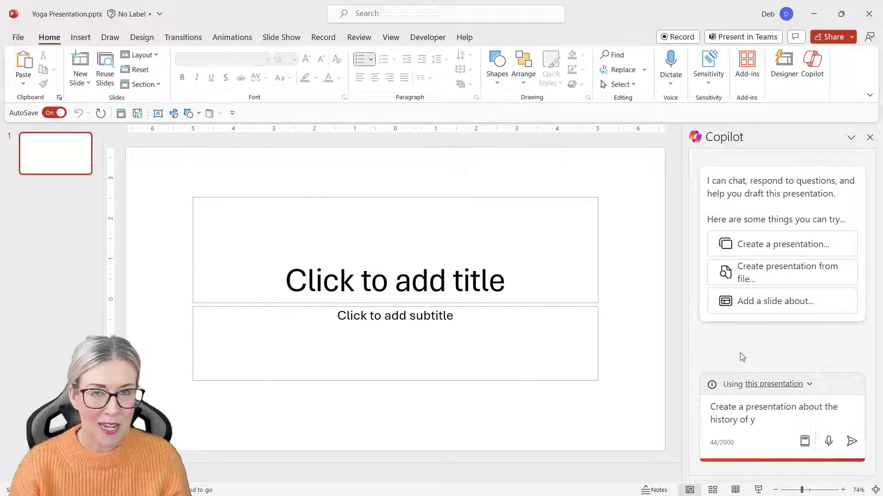
{"action": "type", "text": "oga. In"}
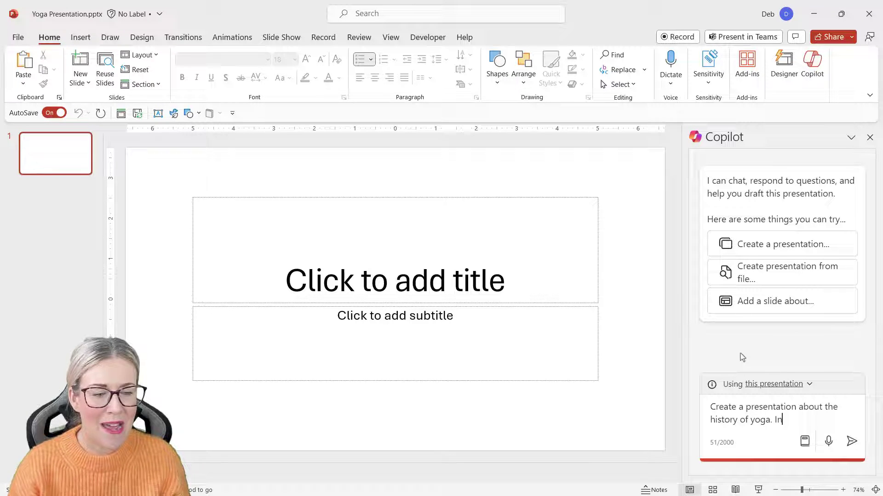
{"action": "type", "text": "clude the most common "}
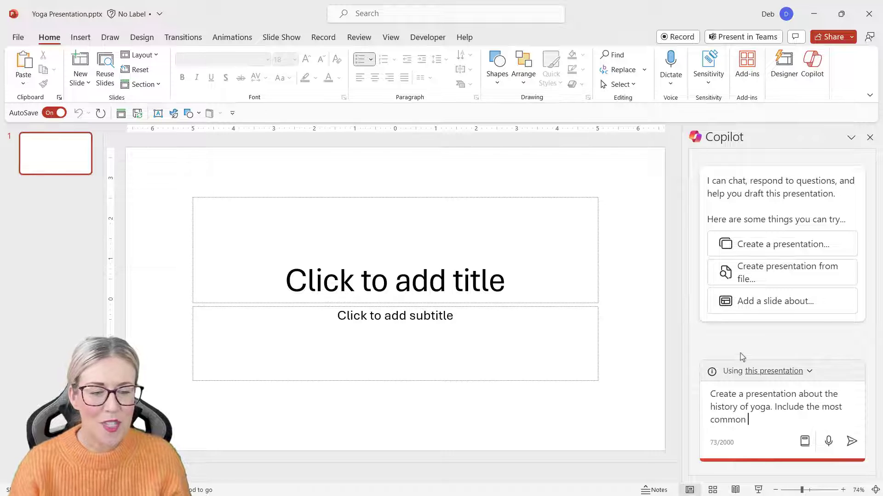
{"action": "type", "text": "yoga poses. Presentatin "}
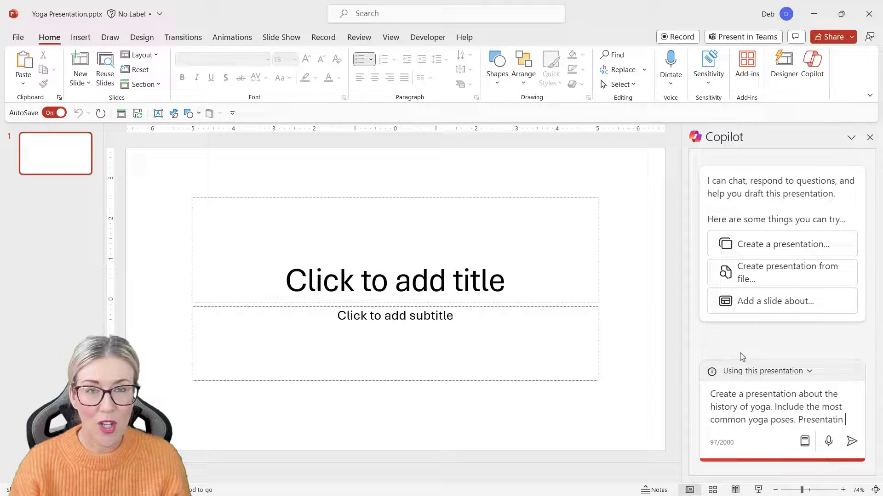
{"action": "key", "text": "BackSpace"}
{"action": "key", "text": "BackSpace"}
{"action": "type", "text": "on should be at least "}
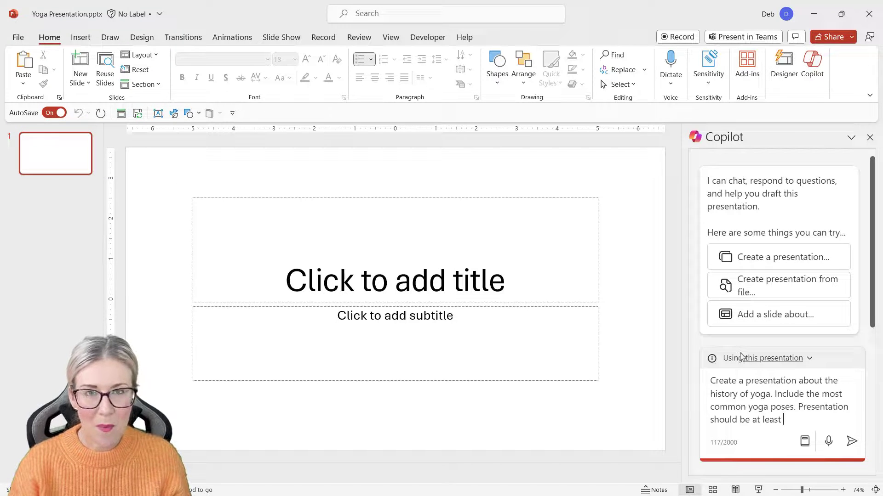
{"action": "type", "text": "15 slides I"}
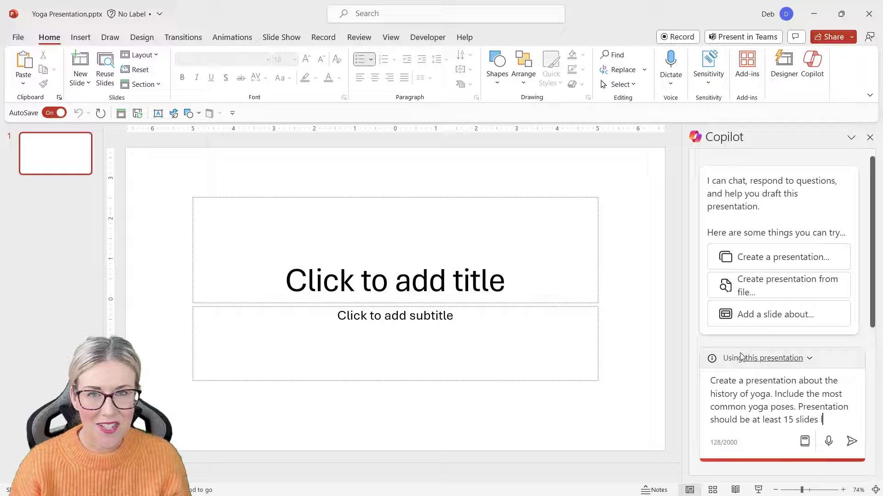
{"action": "type", "text": "ong."}
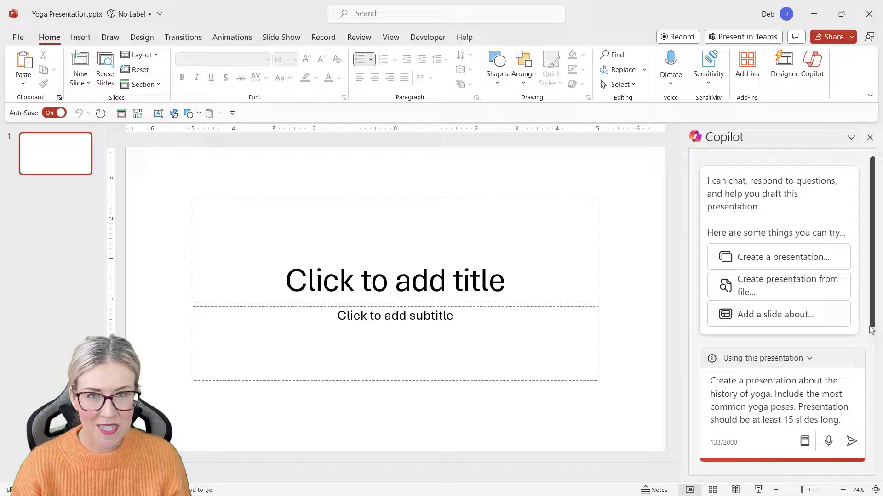
{"action": "type", "text": " Keep the tone informal."}
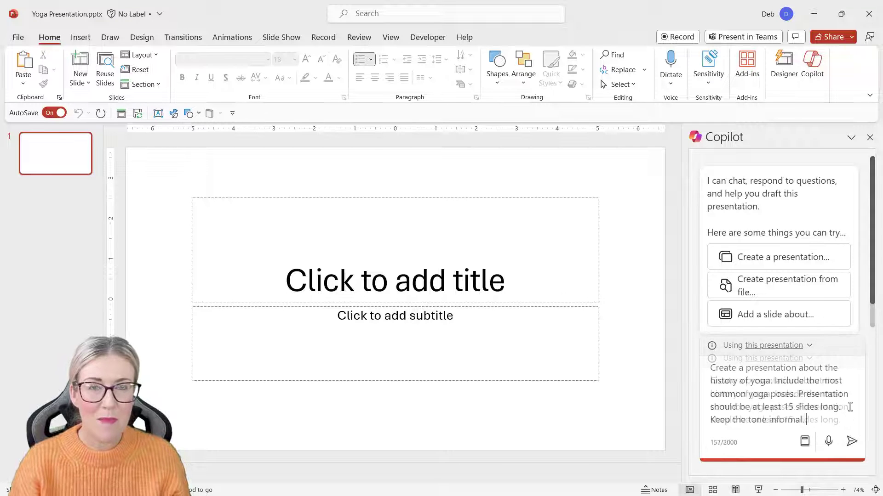
{"action": "left_click", "coordinate": [850, 441]}
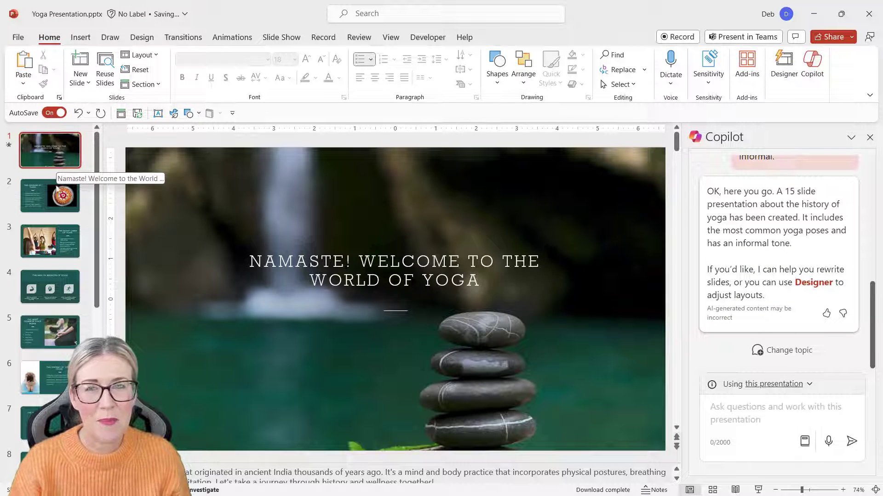
Review slides 2 to 5: origins, eight limbs, health benefits and common poses
{"action": "left_click", "coordinate": [57, 195]}
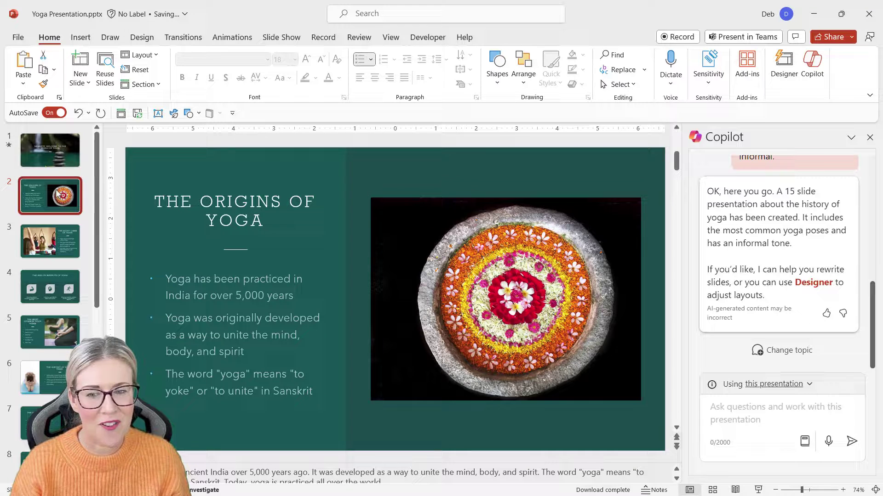
{"action": "left_click", "coordinate": [57, 248]}
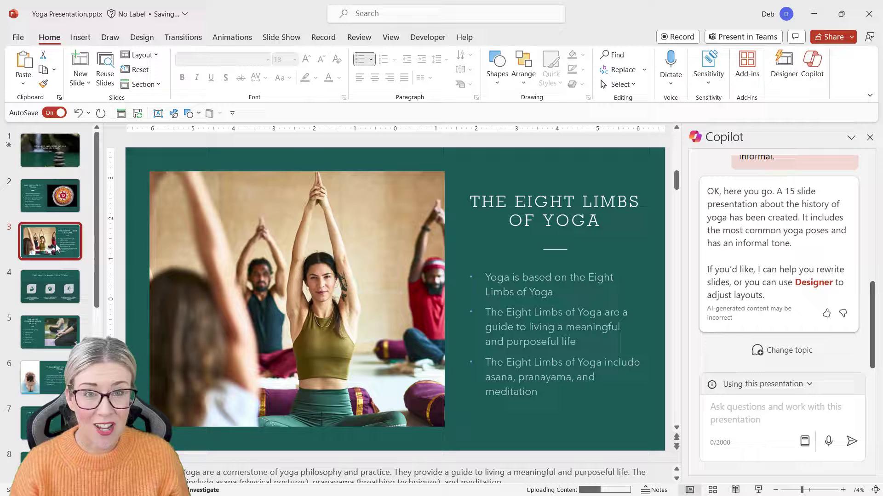
{"action": "left_click", "coordinate": [55, 286]}
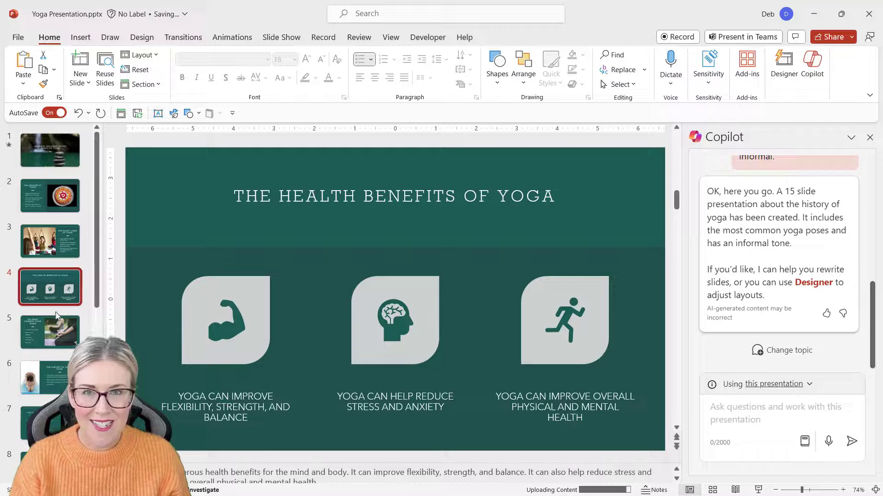
{"action": "left_click", "coordinate": [57, 331]}
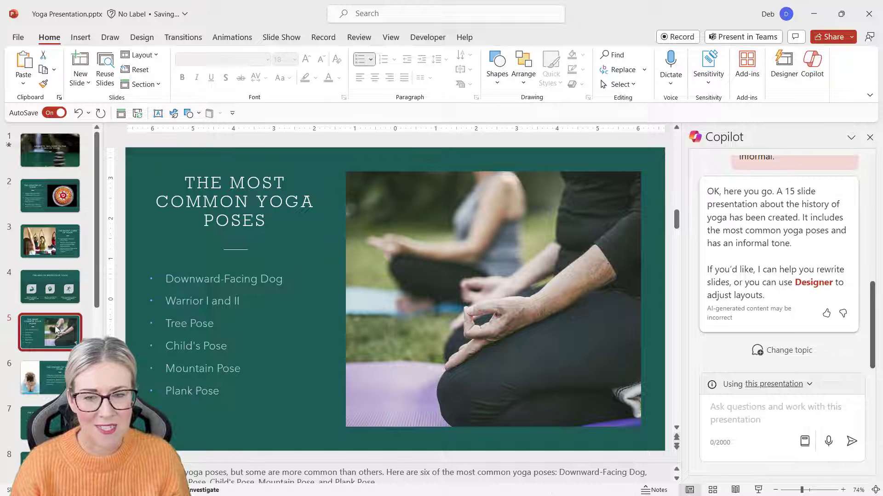
Review slides 6, 7, 9 and 14 on Hatha, Bikram, meditation and inner peace
{"action": "scroll", "coordinate": [56, 330], "scroll_direction": "down", "scroll_amount": 3}
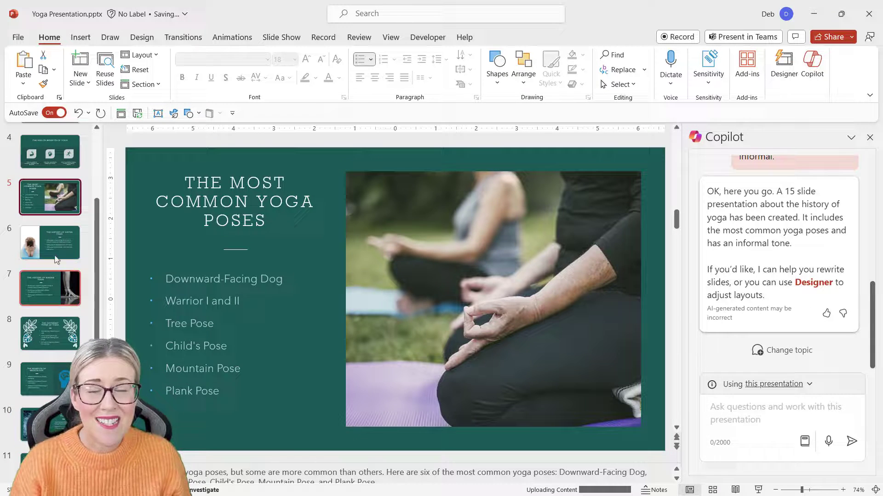
{"action": "left_click", "coordinate": [54, 234]}
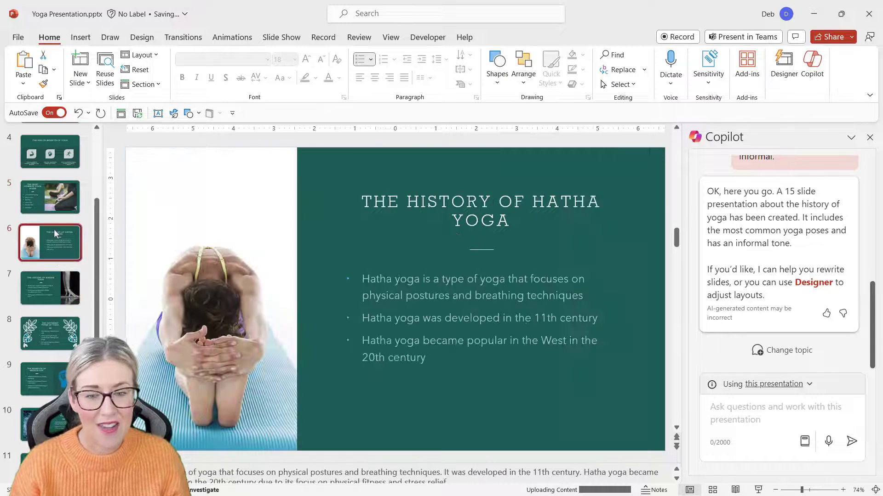
{"action": "left_click", "coordinate": [51, 286]}
{"action": "scroll", "coordinate": [51, 286], "scroll_direction": "down", "scroll_amount": 3}
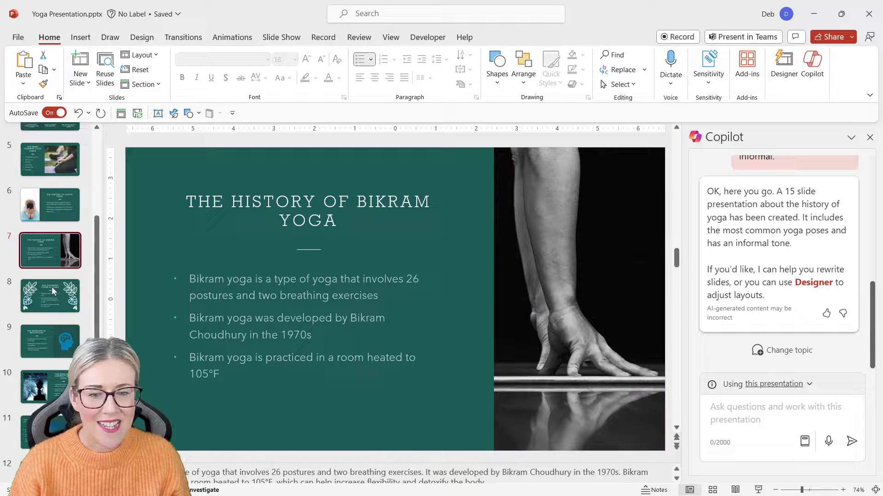
{"action": "left_click", "coordinate": [52, 286]}
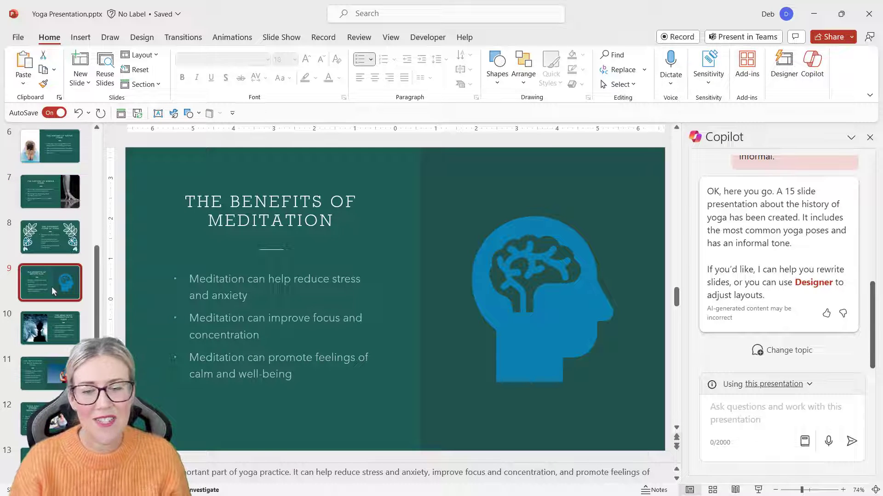
{"action": "scroll", "coordinate": [52, 286], "scroll_direction": "down", "scroll_amount": 4}
{"action": "left_click", "coordinate": [46, 402]}
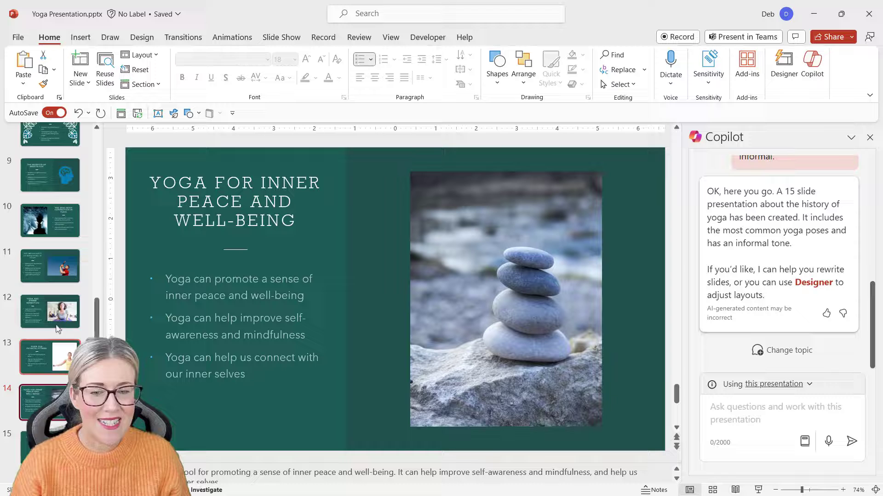
{"action": "scroll", "coordinate": [57, 311], "scroll_direction": "up", "scroll_amount": 5}
{"action": "scroll", "coordinate": [58, 311], "scroll_direction": "up", "scroll_amount": 4}
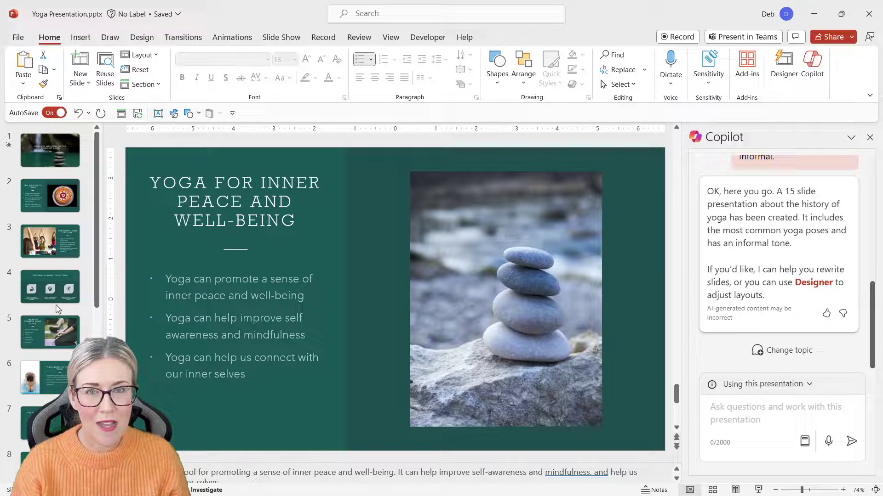
Enlarge the notes pane and move to slide 3, The Eight Limbs of Yoga
{"action": "left_click_drag", "start_coordinate": [281, 462], "coordinate": [282, 388]}
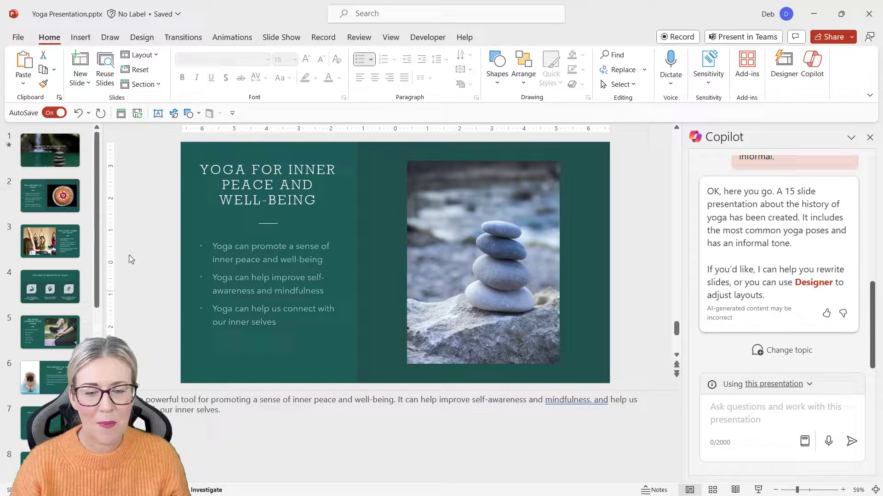
{"action": "scroll", "coordinate": [130, 256], "scroll_direction": "down", "scroll_amount": 1}
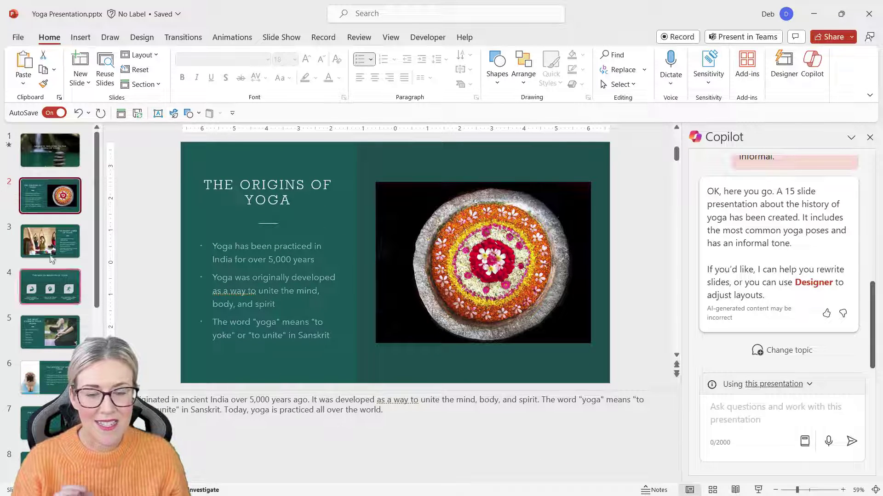
{"action": "key", "text": "Down"}
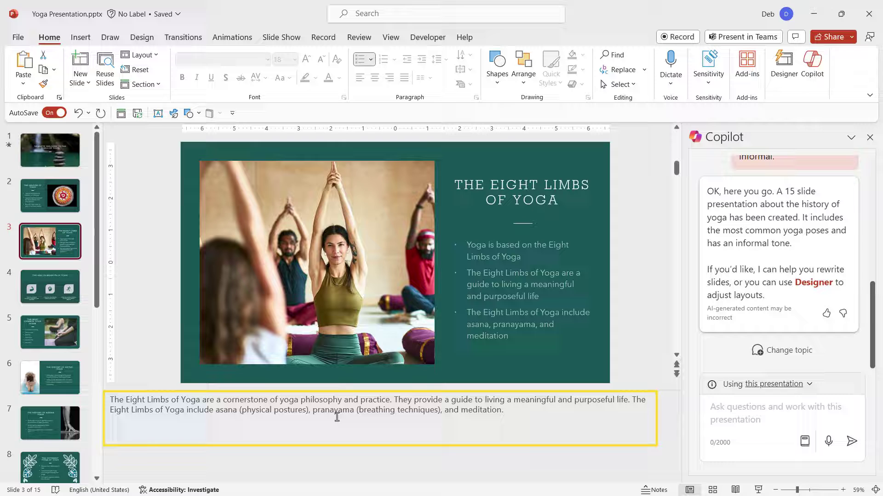
Browse the View, Slide Show and Home ribbon tabs, ending on Slide Show
{"action": "left_click", "coordinate": [391, 38]}
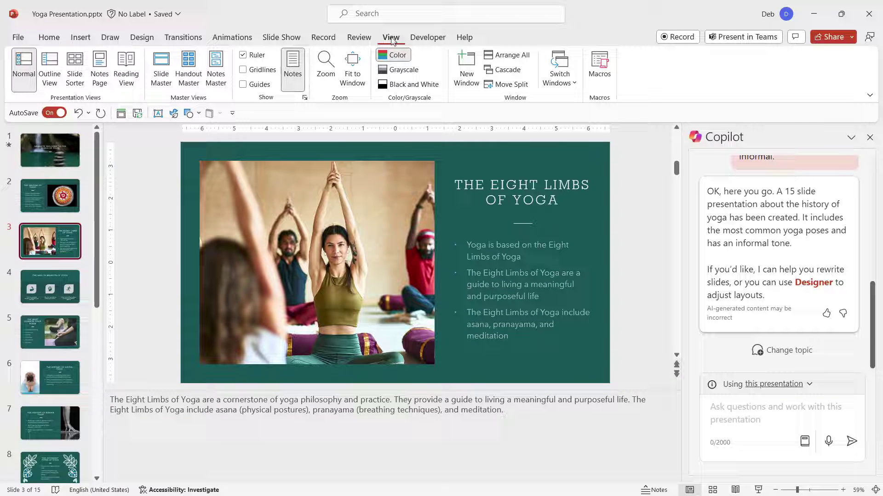
{"action": "left_click", "coordinate": [279, 41]}
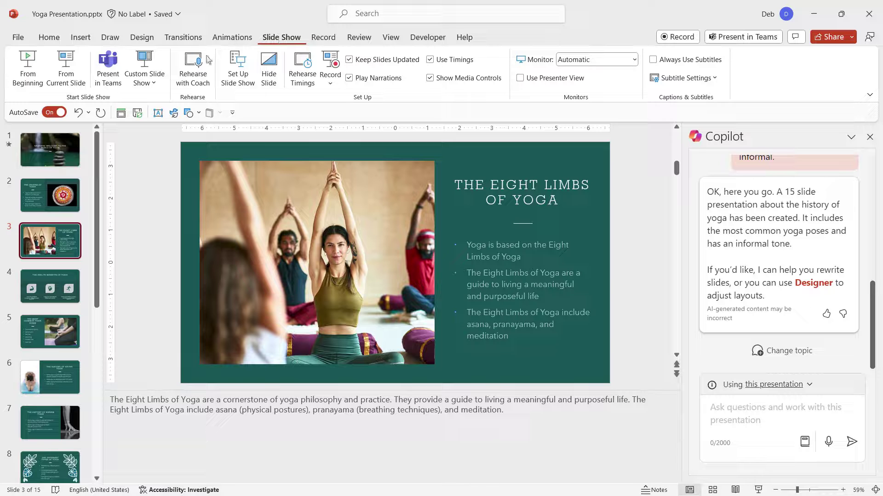
{"action": "left_click", "coordinate": [48, 38]}
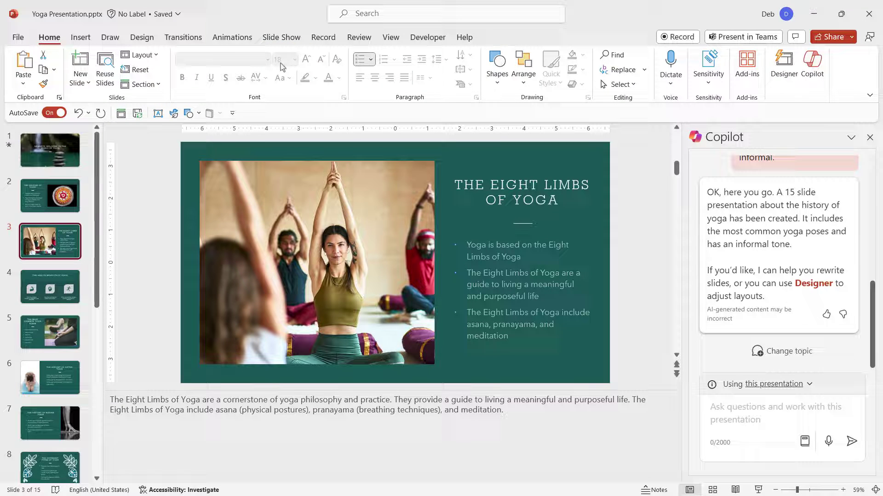
{"action": "left_click", "coordinate": [278, 38]}
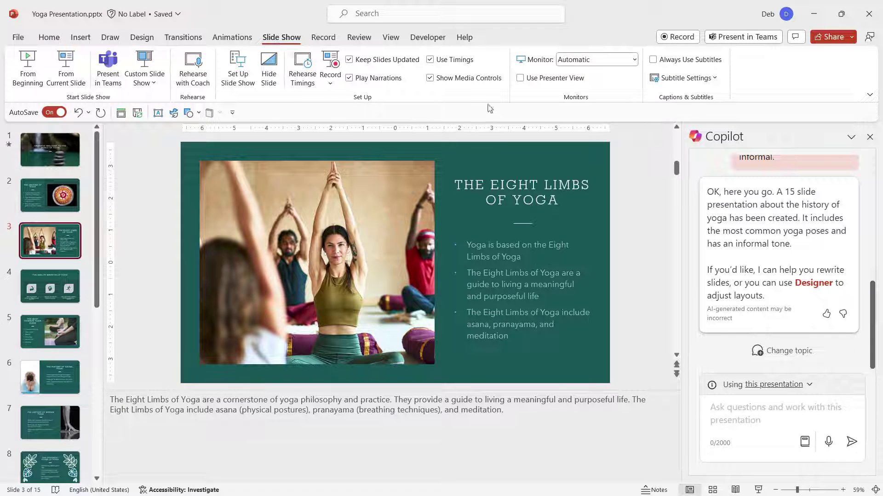
Ask Copilot to change all title placeholders to bold
{"action": "left_click", "coordinate": [520, 79]}
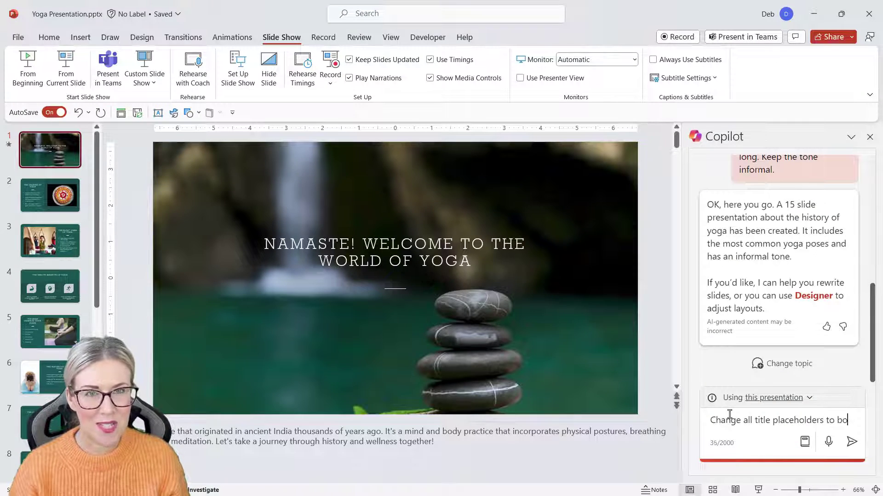
{"action": "type", "text": "ld"}
{"action": "key", "text": "Return"}
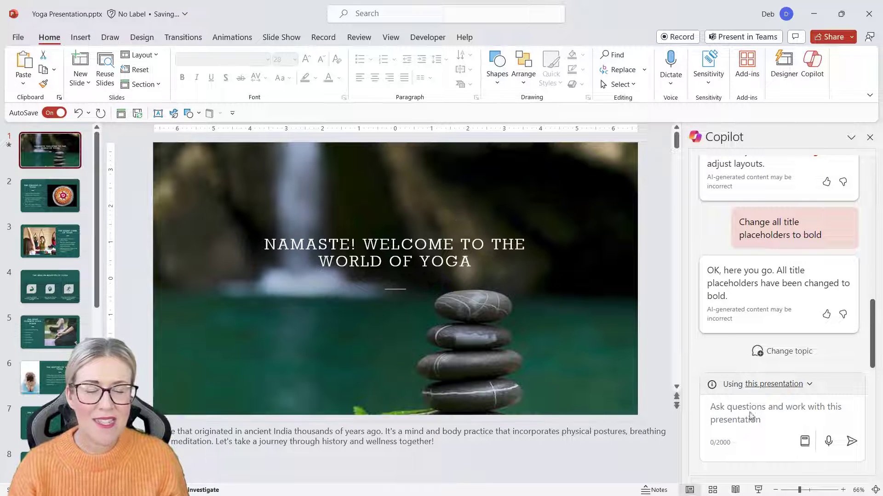
Ask Copilot to replace all fonts with Aptos, then check slides 2 and 3
{"action": "left_click", "coordinate": [715, 411]}
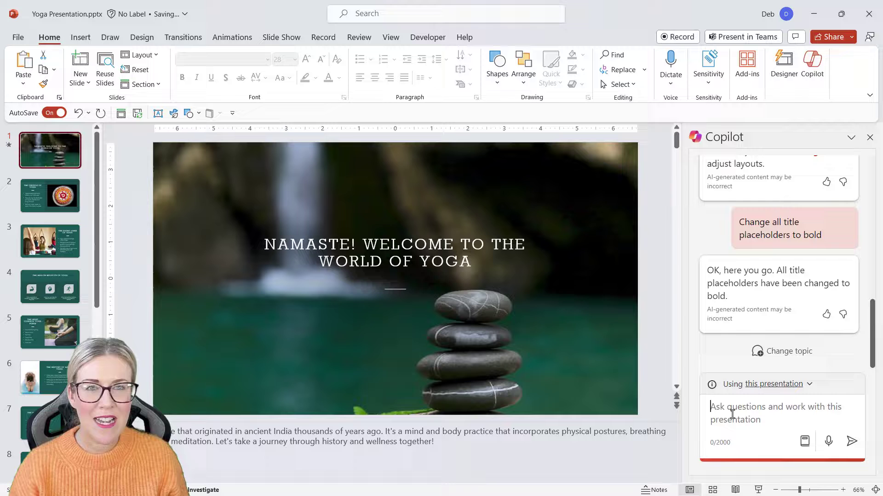
{"action": "type", "text": "Rep"}
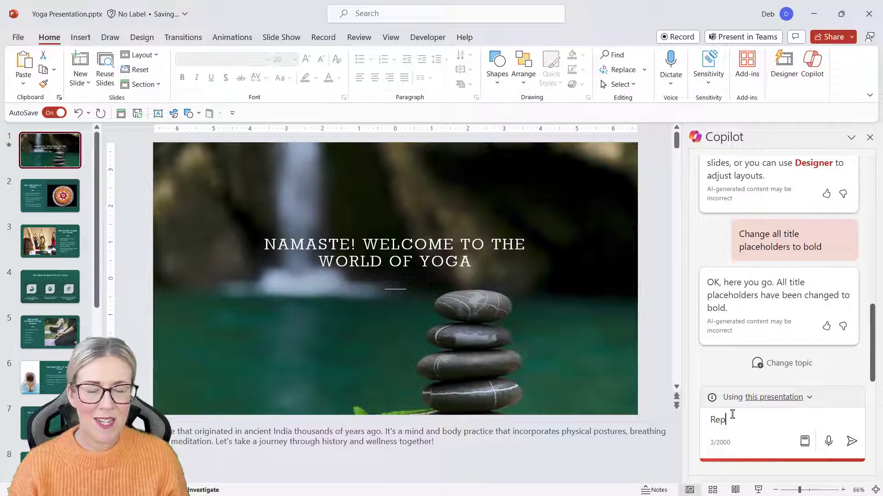
{"action": "type", "text": "lace all t"}
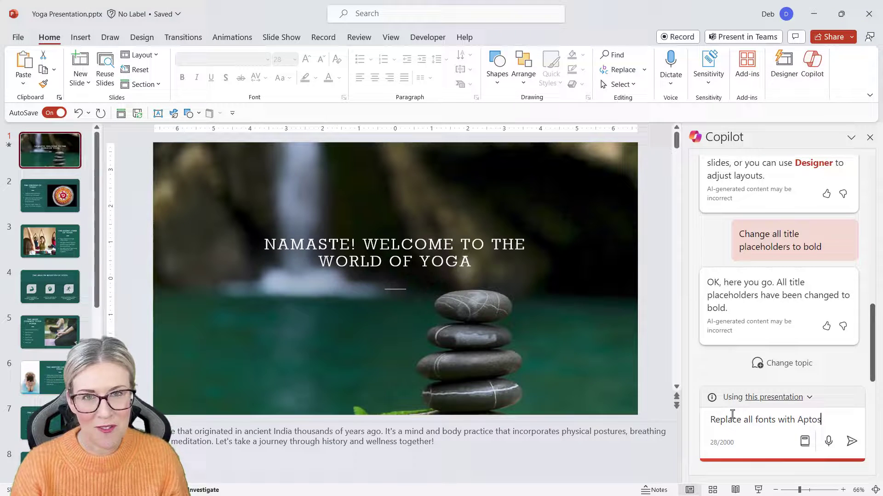
{"action": "type", "text": "onts with Aptos"}
{"action": "key", "text": "Return"}
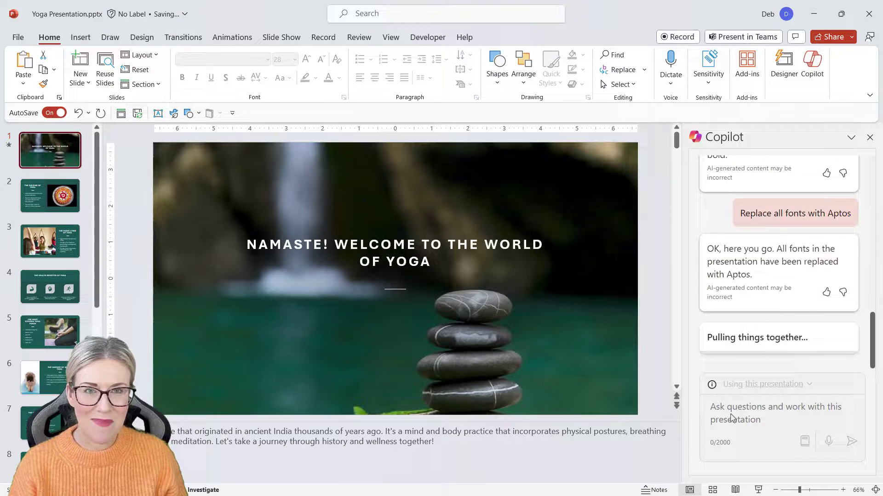
{"action": "left_click", "coordinate": [34, 200]}
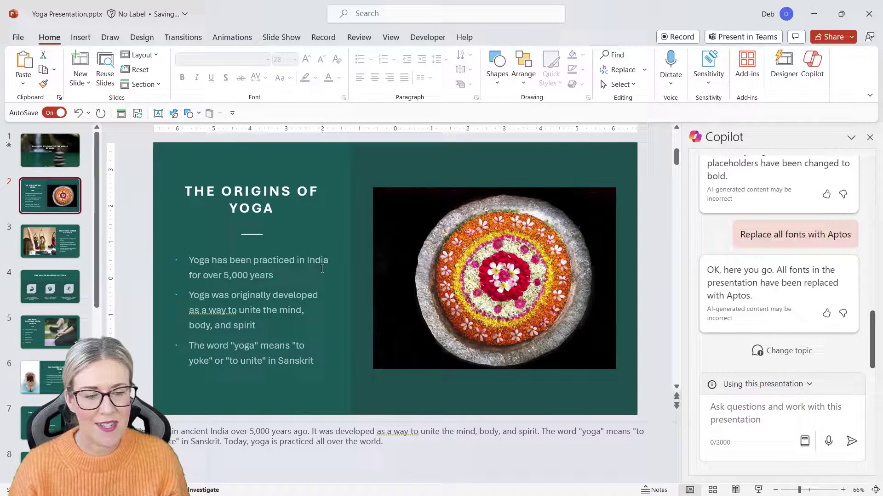
{"action": "scroll", "coordinate": [321, 269], "scroll_direction": "down", "scroll_amount": 1}
Ask Copilot to remove the bullets from slide 3
{"action": "left_click", "coordinate": [735, 407]}
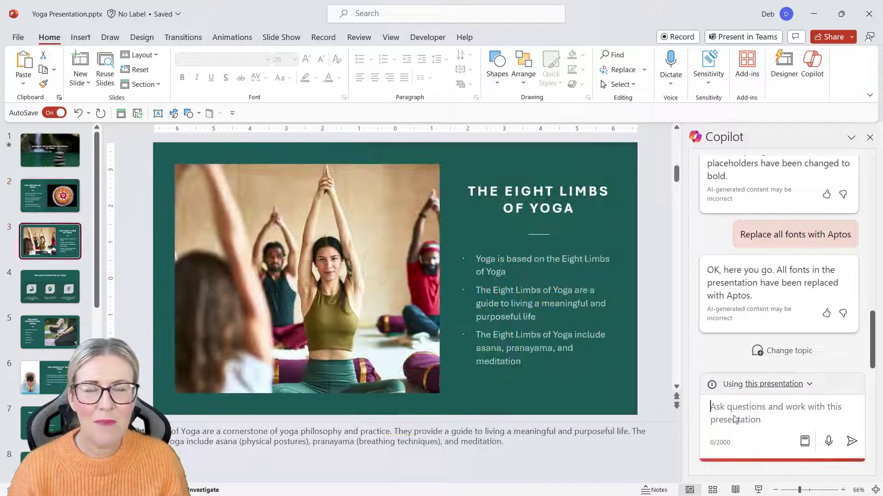
{"action": "type", "text": "remove bullets"}
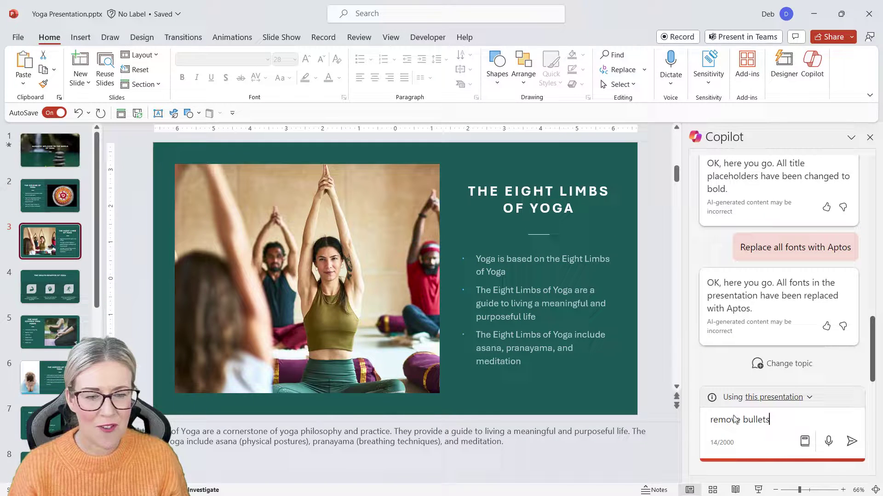
{"action": "type", "text": " from slide 3"}
{"action": "key", "text": "Return"}
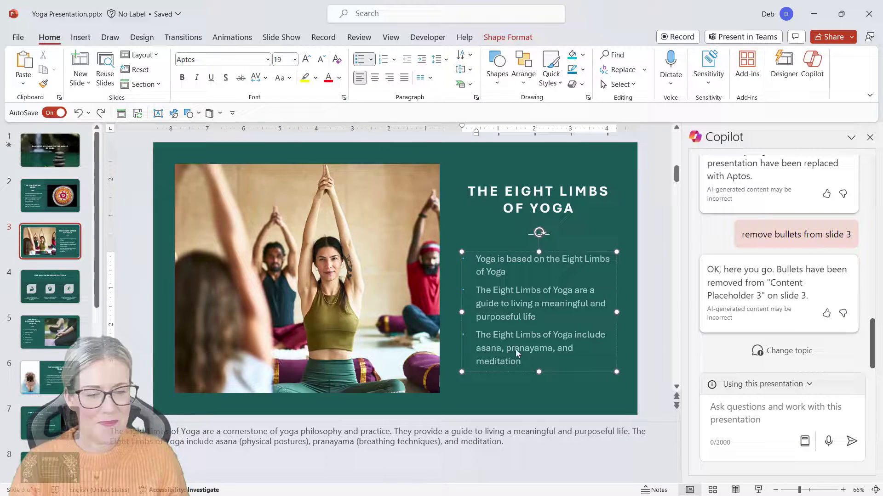
Have Copilot delete the thank-you slide 15, then review the remaining thumbnails
{"action": "scroll", "coordinate": [50, 368], "scroll_direction": "down", "scroll_amount": 8}
{"action": "left_click", "coordinate": [60, 455]}
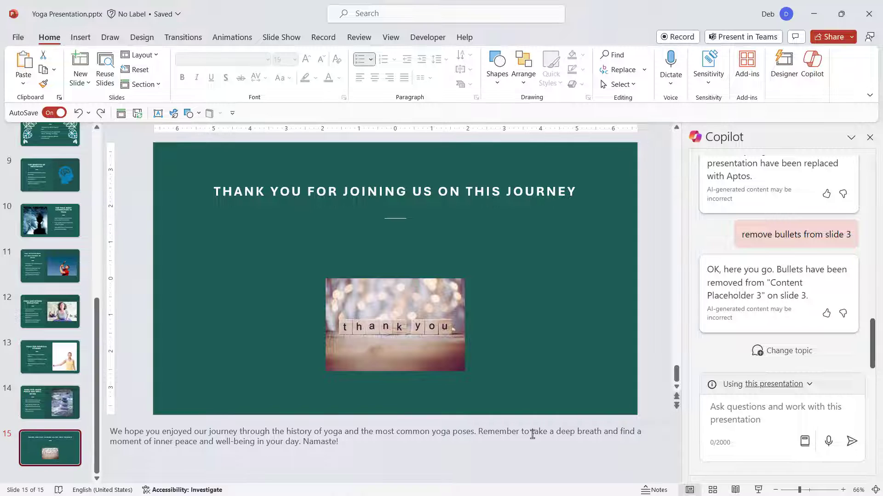
{"action": "left_click", "coordinate": [730, 412]}
{"action": "type", "text": "delete slide 15 from the p"}
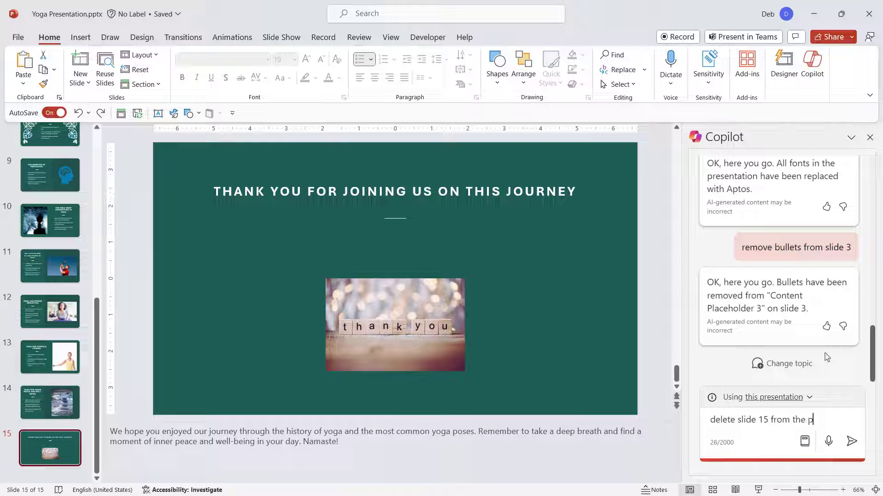
{"action": "type", "text": "tat"}
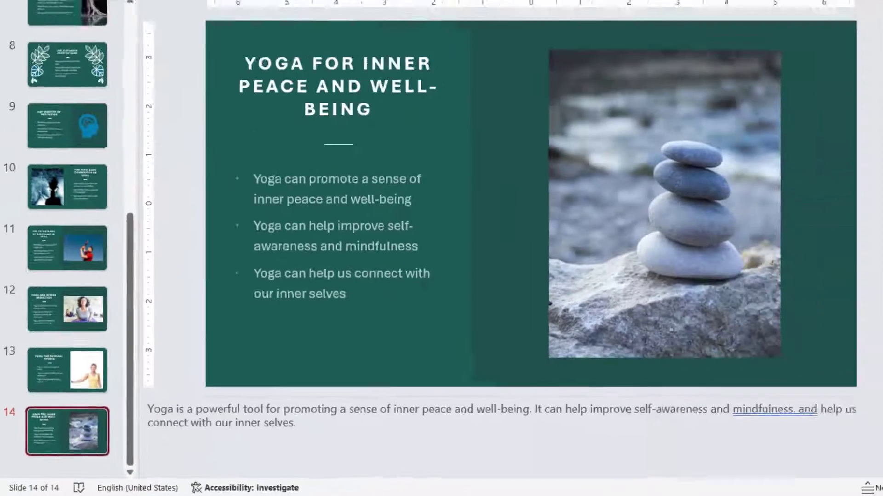
{"action": "scroll", "coordinate": [34, 330], "scroll_direction": "up", "scroll_amount": 5}
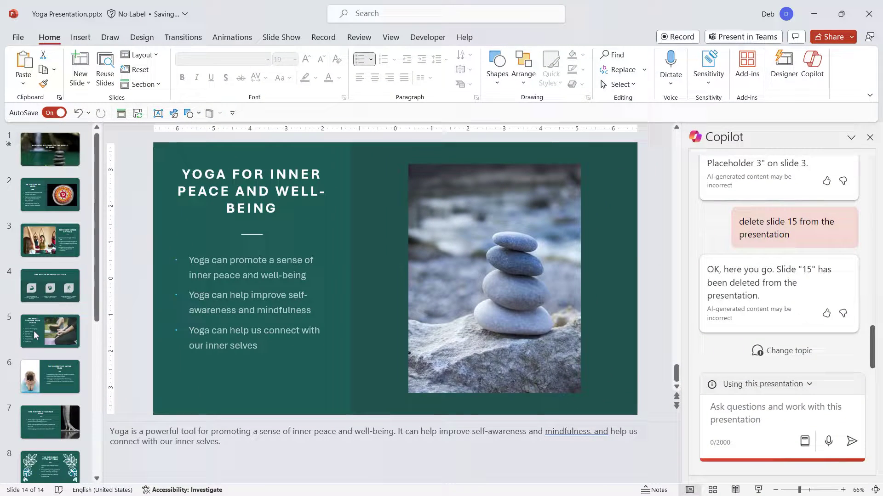
{"action": "left_click", "coordinate": [34, 330]}
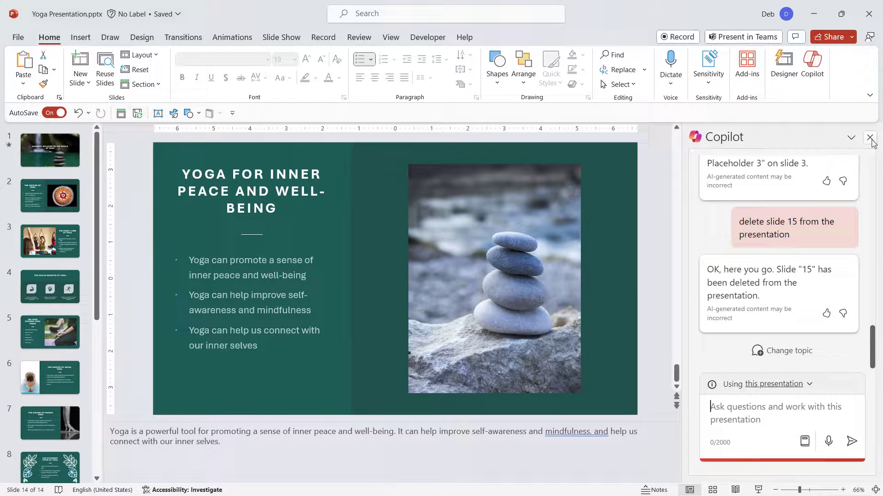
Apply the Designer layout with the mandala photo below the text to slide 2, The Origins of Yoga
{"action": "left_click", "coordinate": [785, 71]}
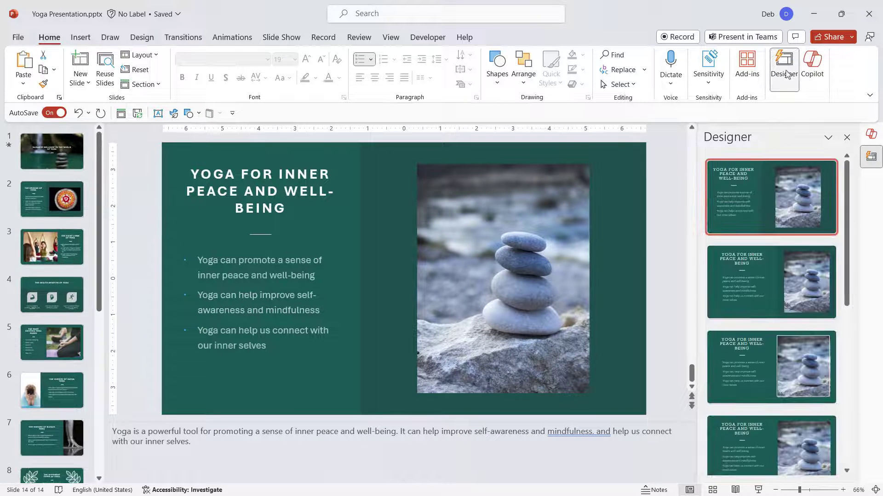
{"action": "scroll", "coordinate": [773, 251], "scroll_direction": "down", "scroll_amount": 3}
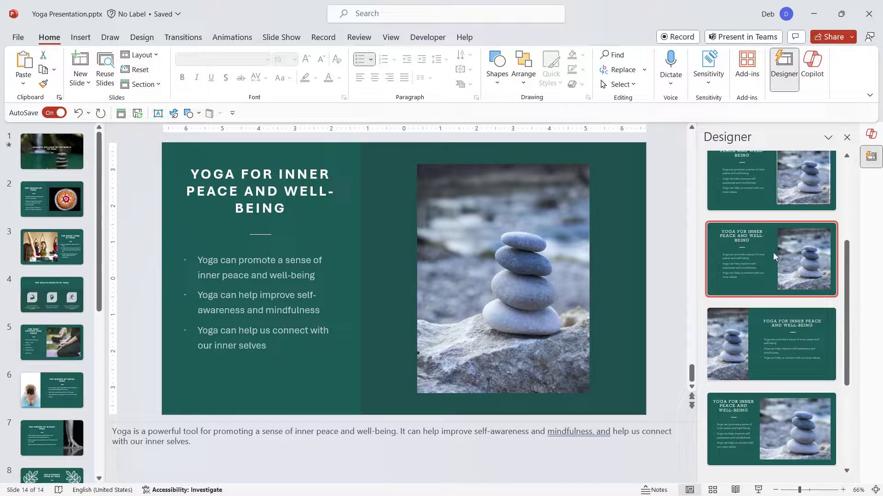
{"action": "scroll", "coordinate": [773, 251], "scroll_direction": "up", "scroll_amount": 2}
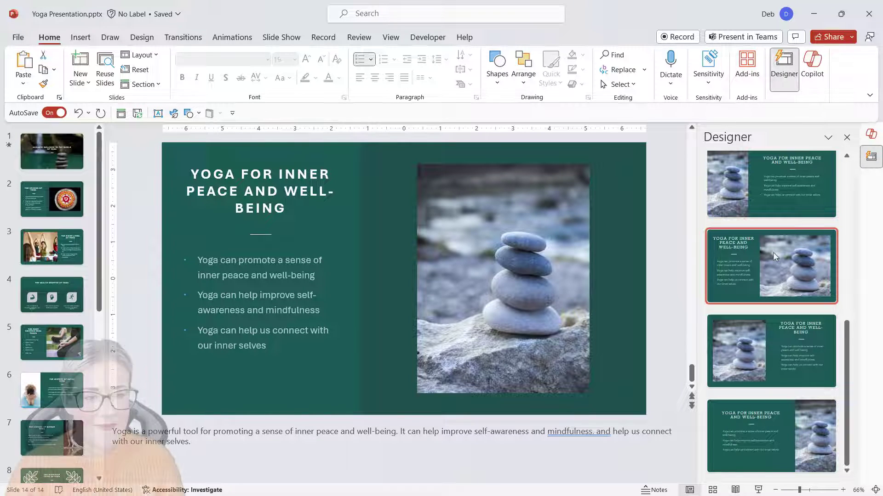
{"action": "scroll", "coordinate": [773, 252], "scroll_direction": "up", "scroll_amount": 2}
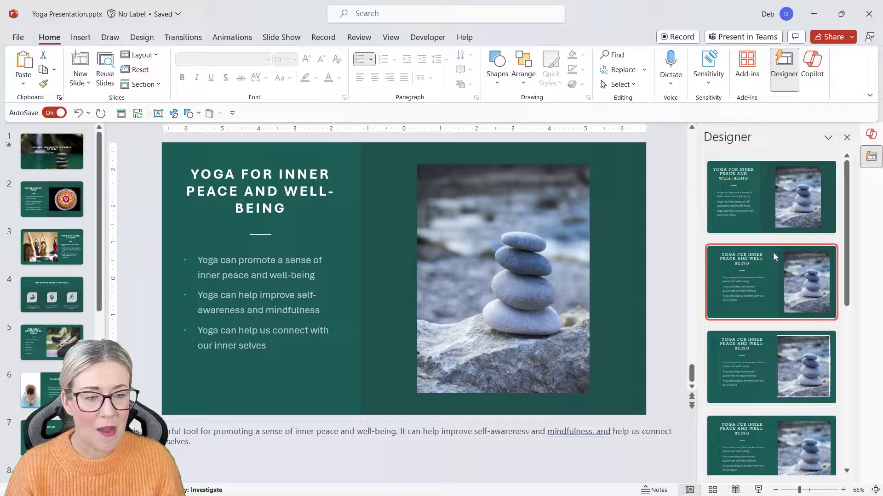
{"action": "scroll", "coordinate": [773, 252], "scroll_direction": "down", "scroll_amount": 3}
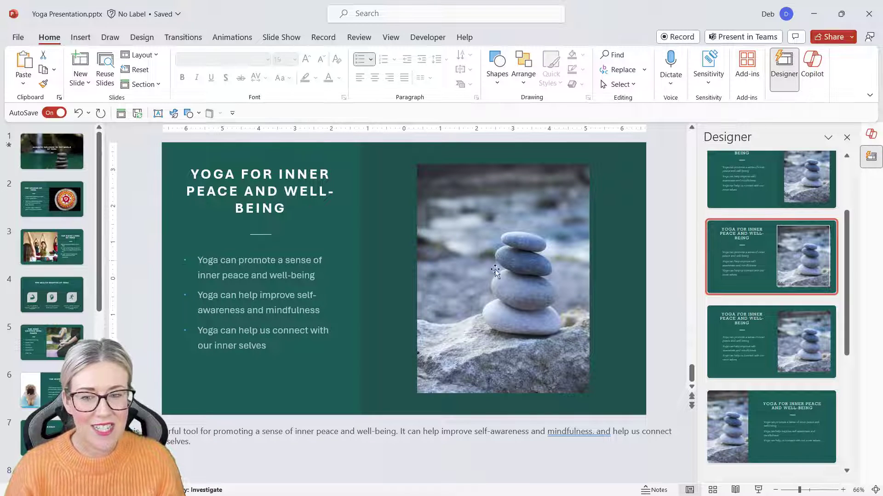
{"action": "left_click", "coordinate": [78, 213]}
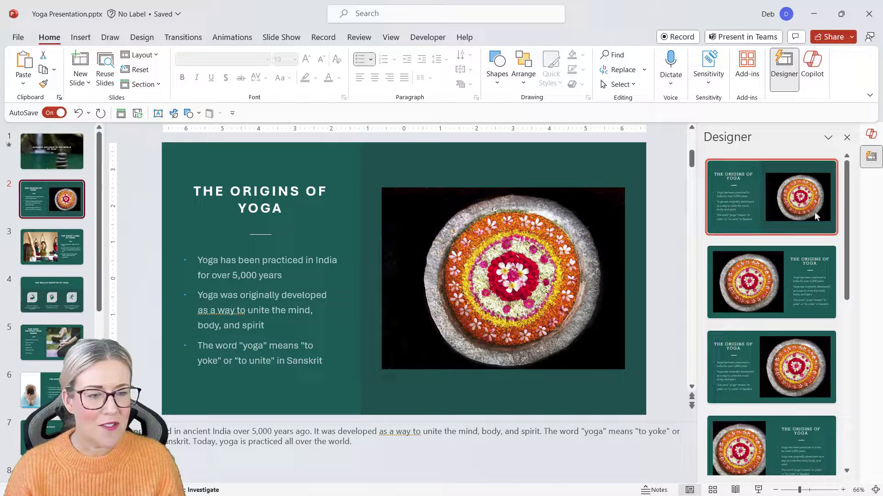
{"action": "scroll", "coordinate": [822, 208], "scroll_direction": "down", "scroll_amount": 5}
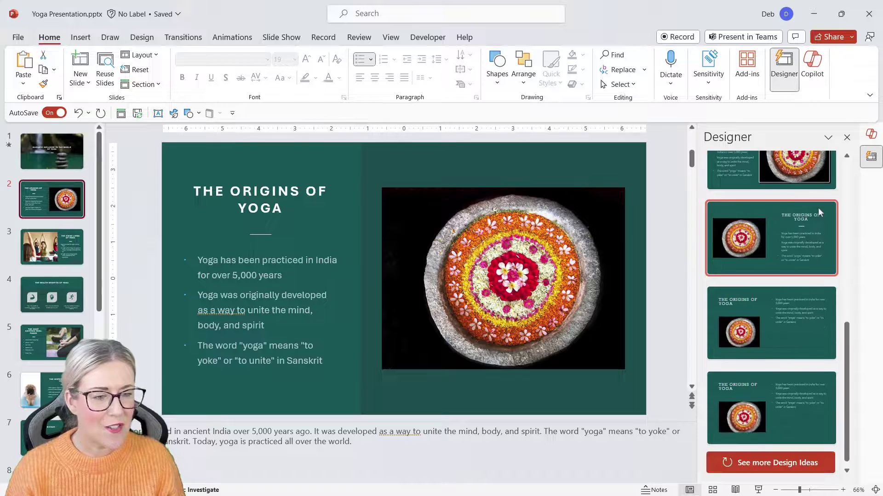
{"action": "left_click", "coordinate": [777, 465]}
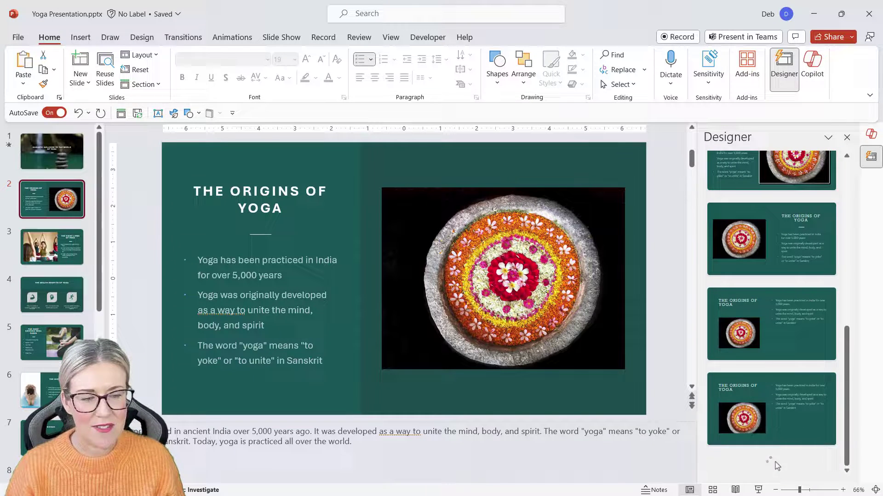
{"action": "scroll", "coordinate": [790, 402], "scroll_direction": "down", "scroll_amount": 4}
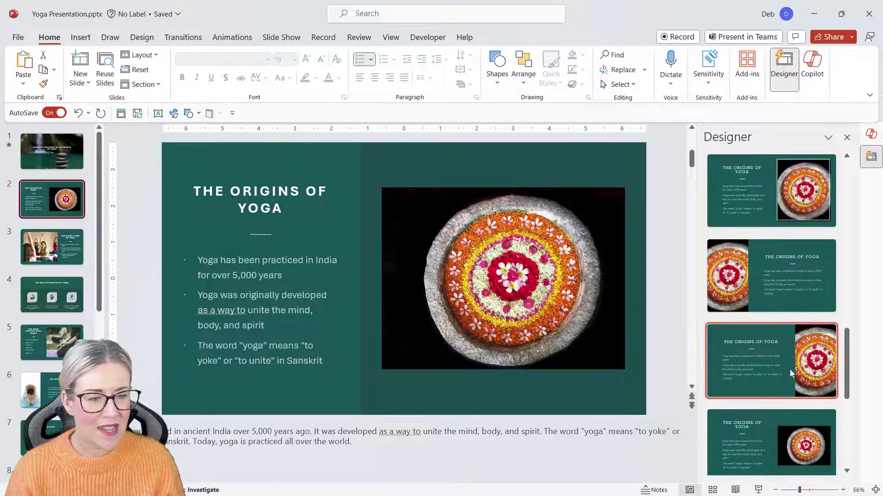
{"action": "scroll", "coordinate": [789, 373], "scroll_direction": "down", "scroll_amount": 3}
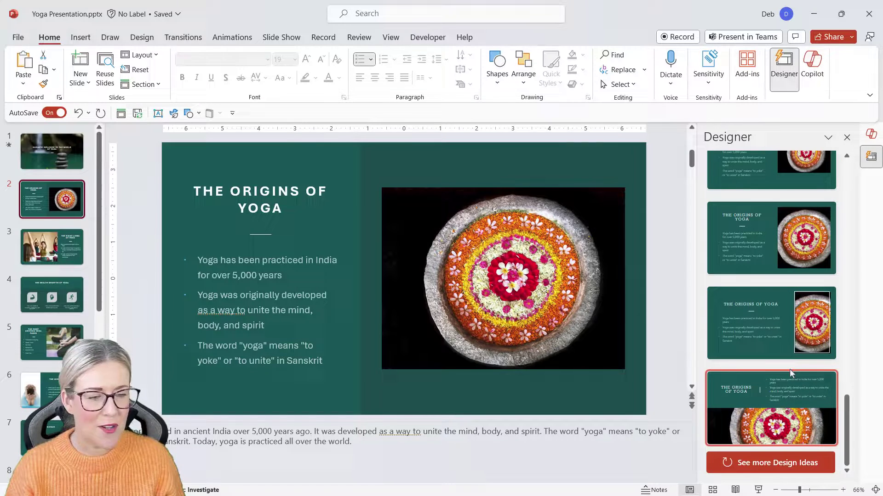
{"action": "left_click", "coordinate": [789, 389]}
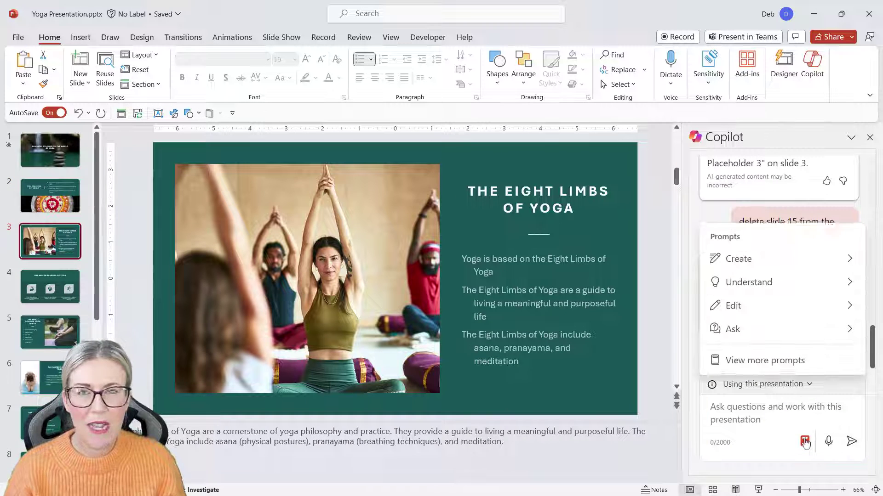
Ask Copilot to add a slide about the health benefits of yoga
{"action": "left_click", "coordinate": [804, 441]}
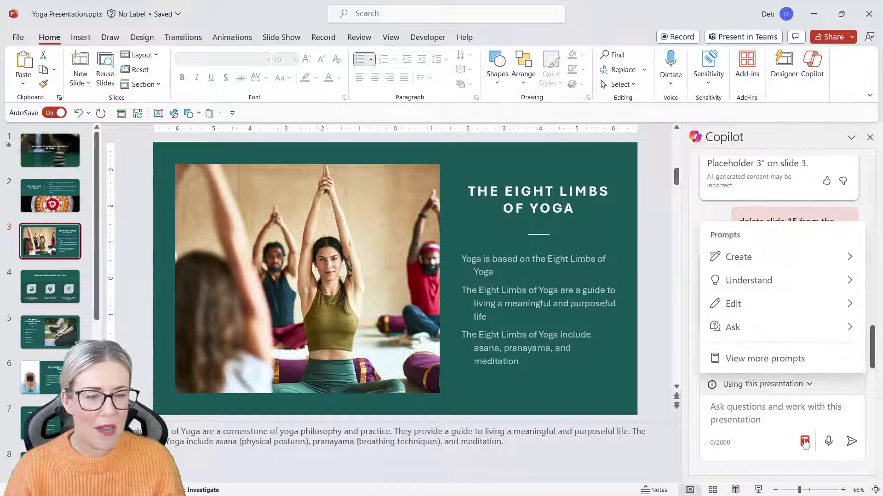
{"action": "left_click", "coordinate": [759, 257]}
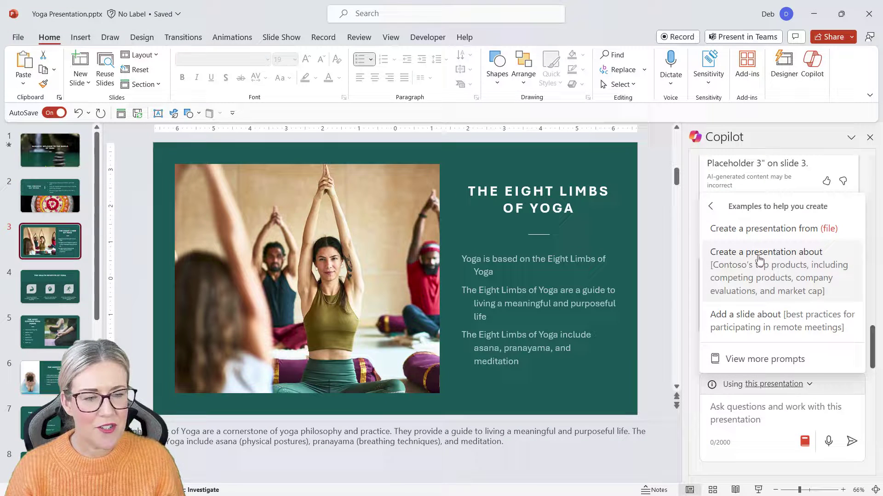
{"action": "left_click", "coordinate": [744, 315]}
{"action": "type", "text": "the hea"}
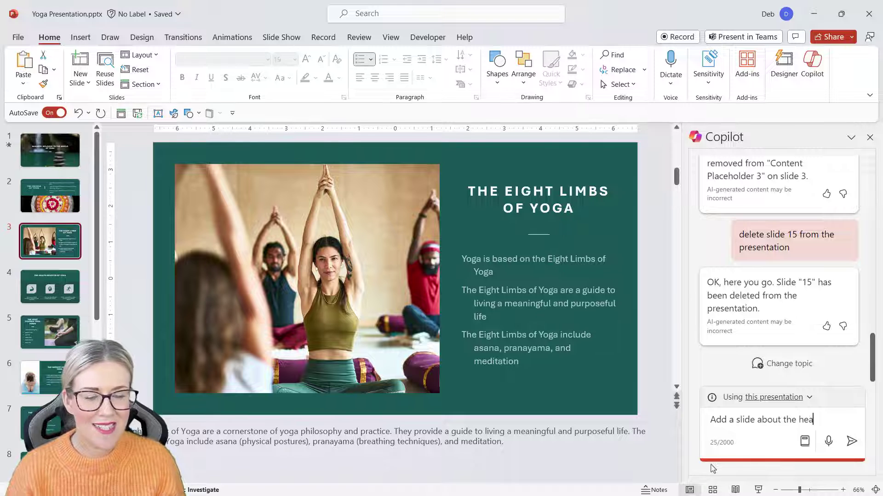
{"action": "type", "text": "lth benefit"}
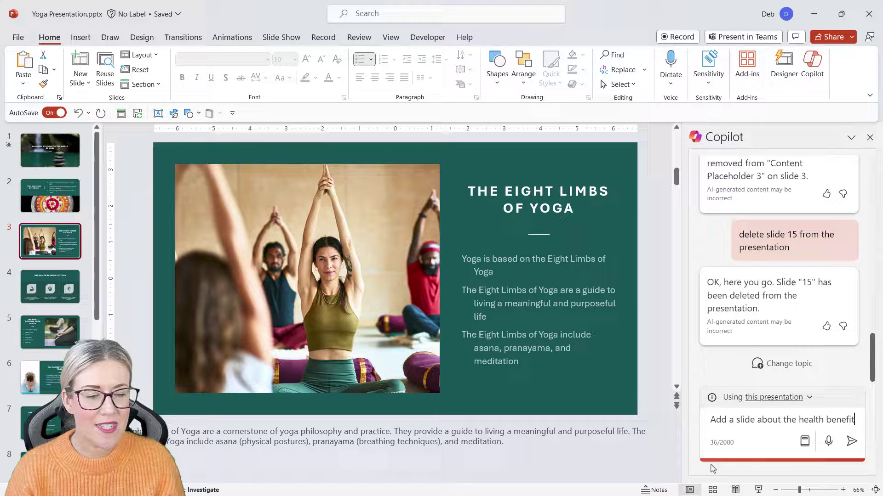
{"action": "type", "text": "s of yo"}
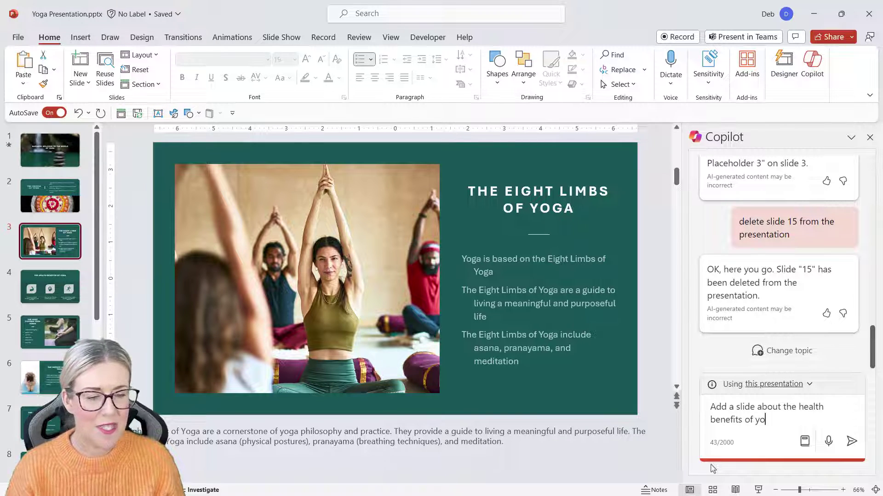
{"action": "type", "text": "ga"}
{"action": "key", "text": "Return"}
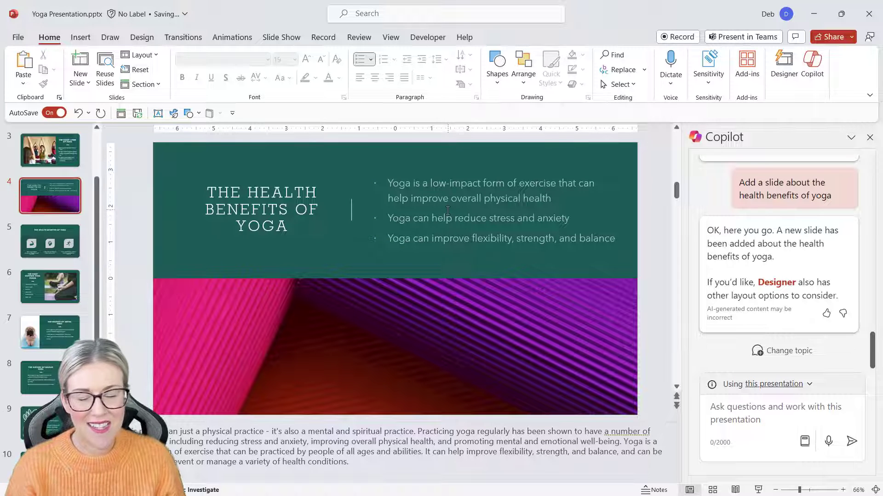
Move the new health benefits slide to the end of the deck as slide 15
{"action": "left_click_drag", "start_coordinate": [39, 200], "coordinate": [40, 439]}
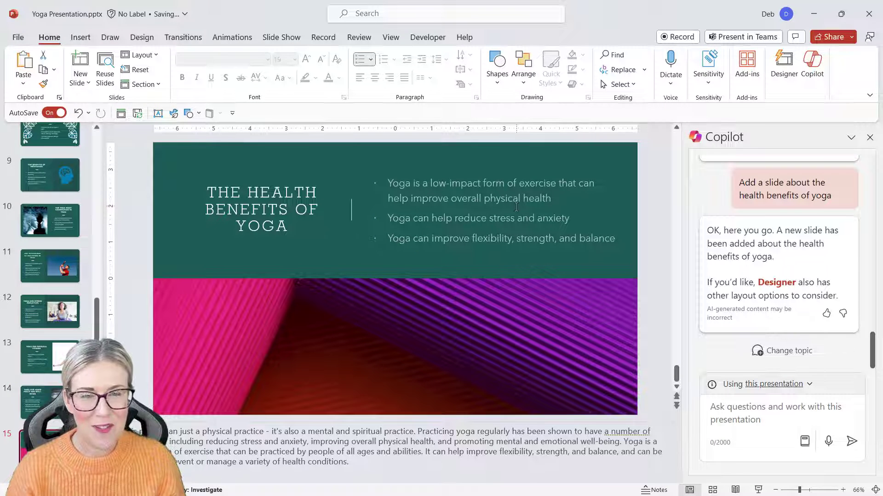
{"action": "left_click", "coordinate": [779, 65]}
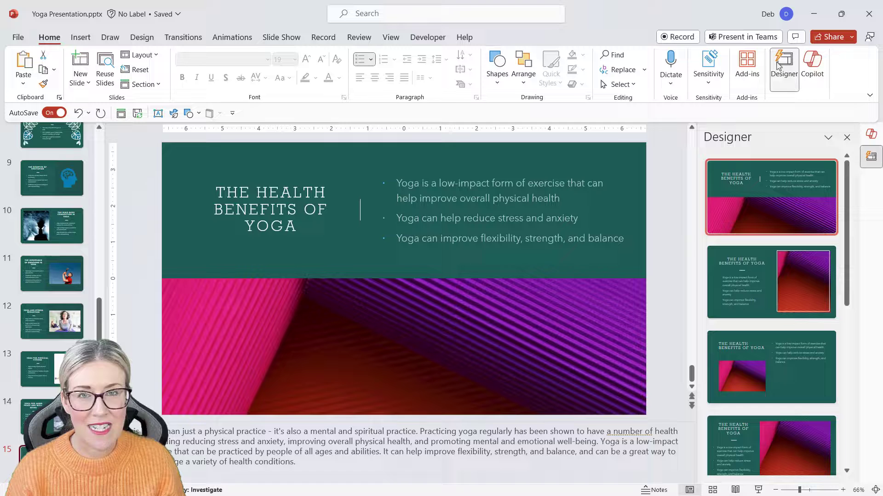
{"action": "left_click", "coordinate": [809, 69]}
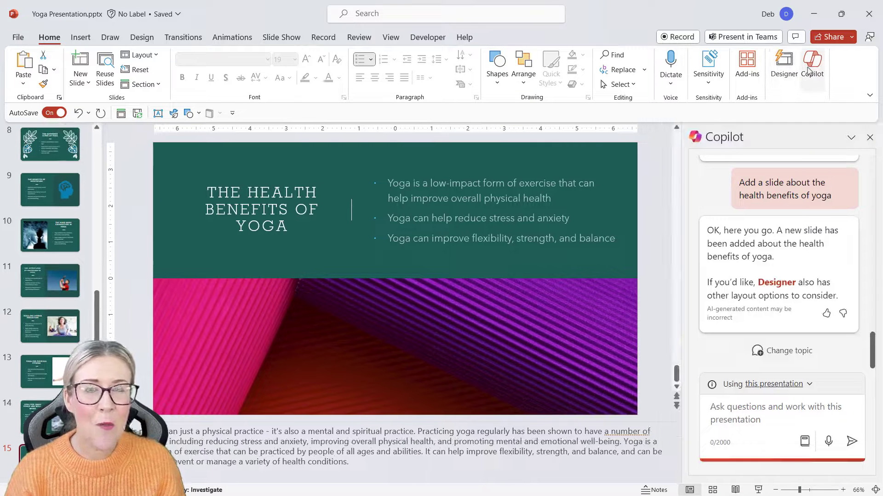
{"action": "scroll", "coordinate": [95, 335], "scroll_direction": "up", "scroll_amount": 7}
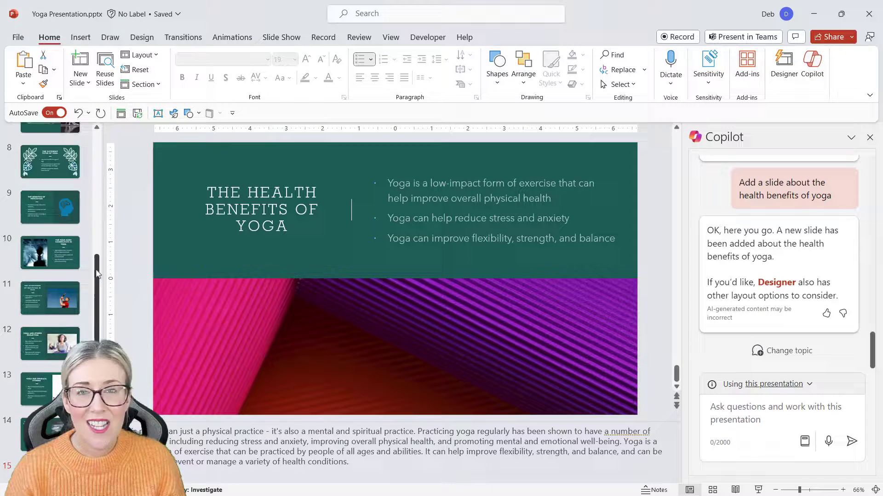